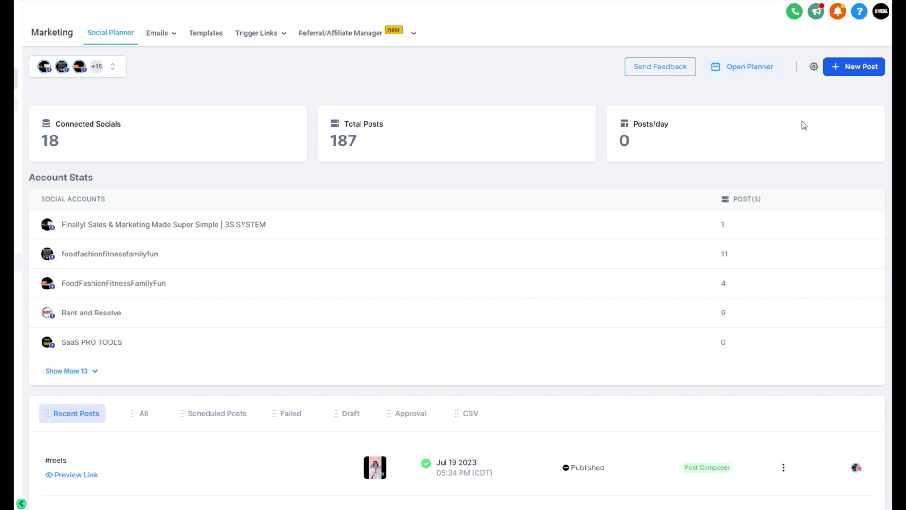
# Create a new post with saasprotools ticked as the destination Instagram account.
pyautogui.click(857, 69)
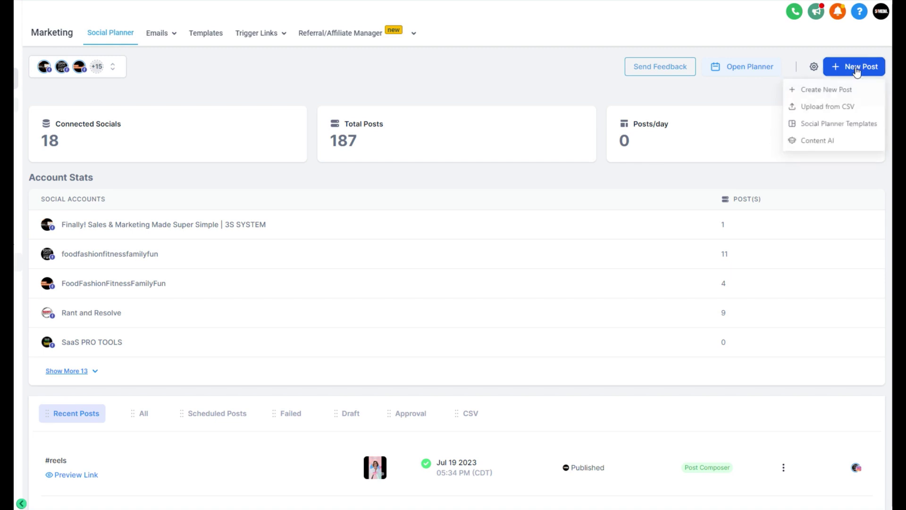
pyautogui.click(829, 95)
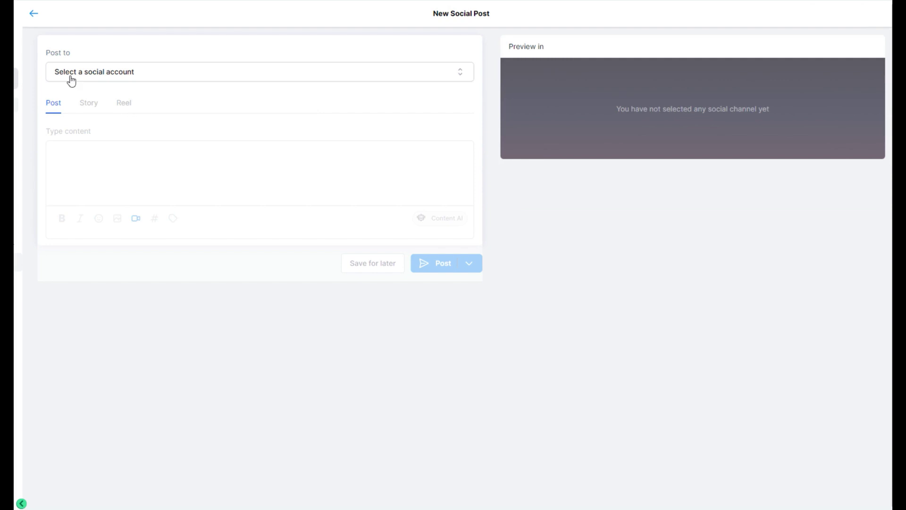
pyautogui.click(92, 82)
pyautogui.scroll(-5, 124, 236)
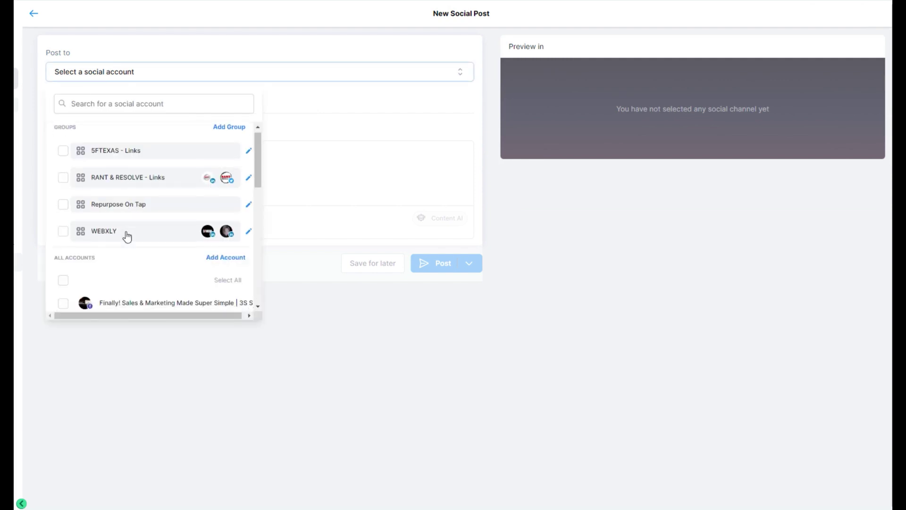
pyautogui.scroll(-5, 144, 276)
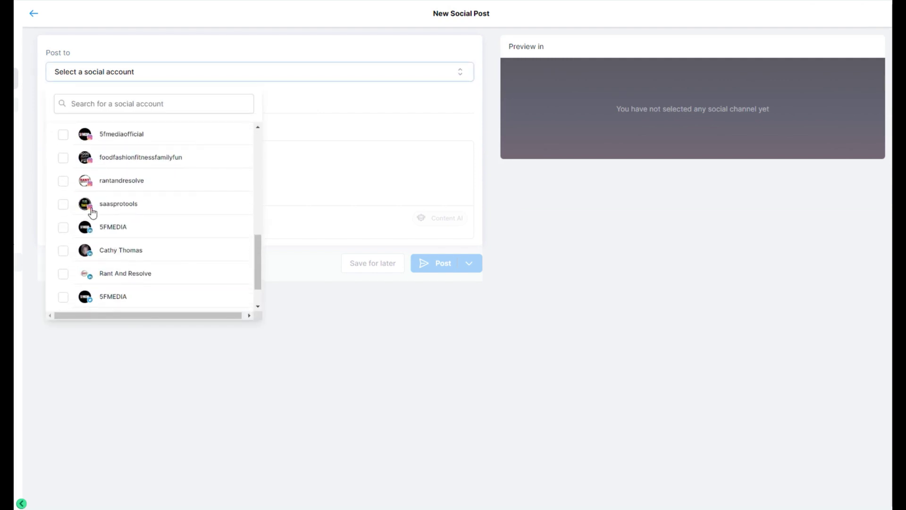
pyautogui.click(63, 205)
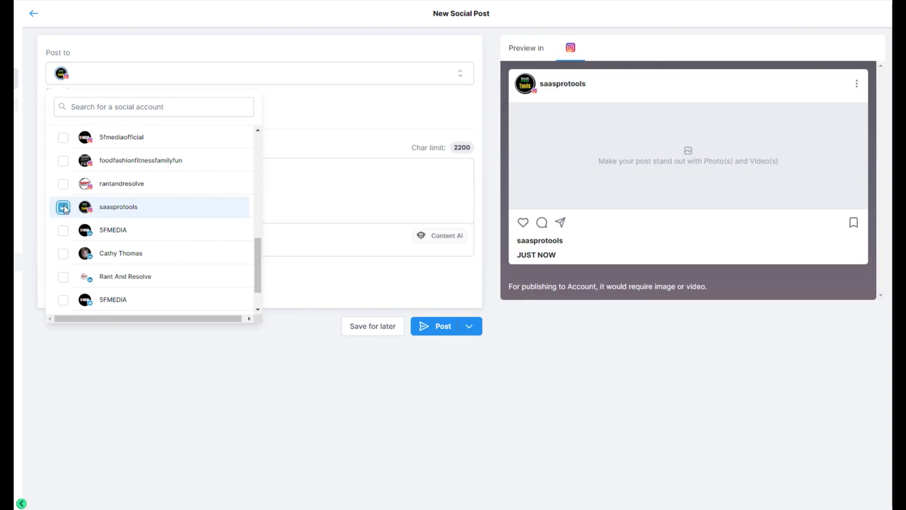
pyautogui.click(323, 171)
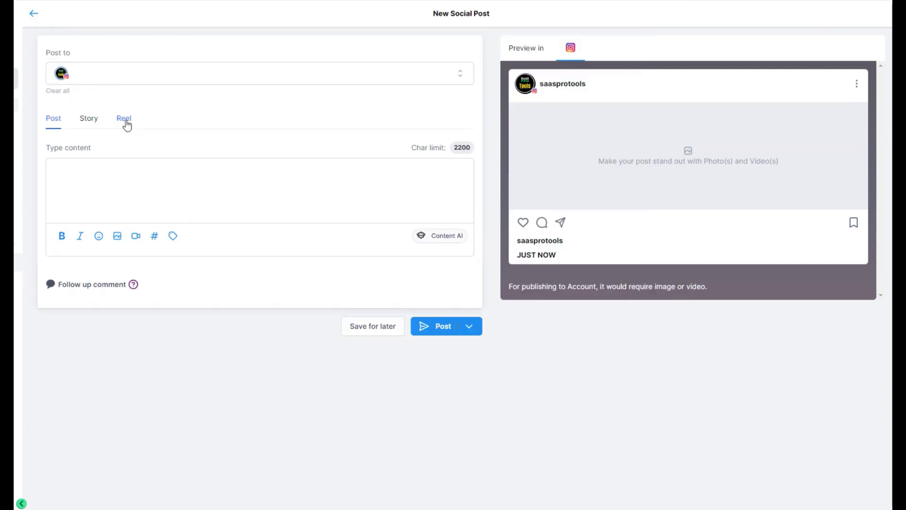
pyautogui.click(124, 119)
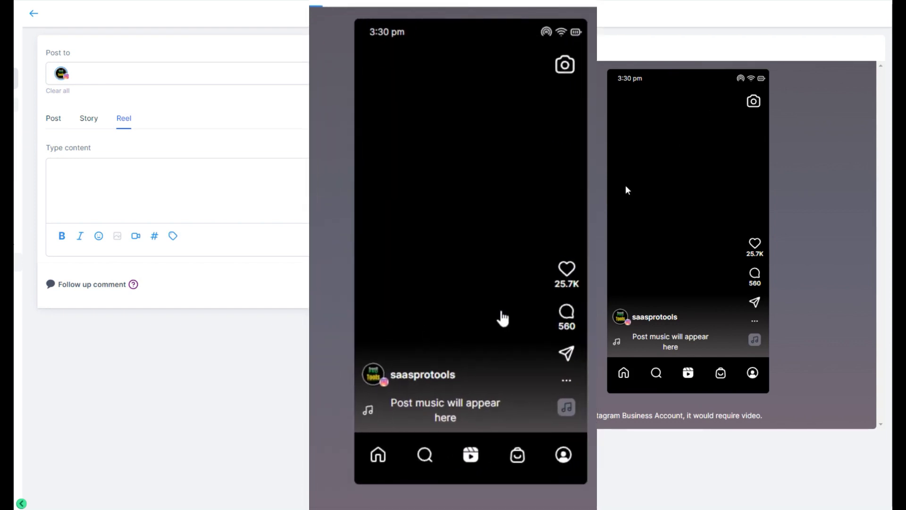
# Start the reel caption with the hashtag #saasprotools.
pyautogui.click(68, 174)
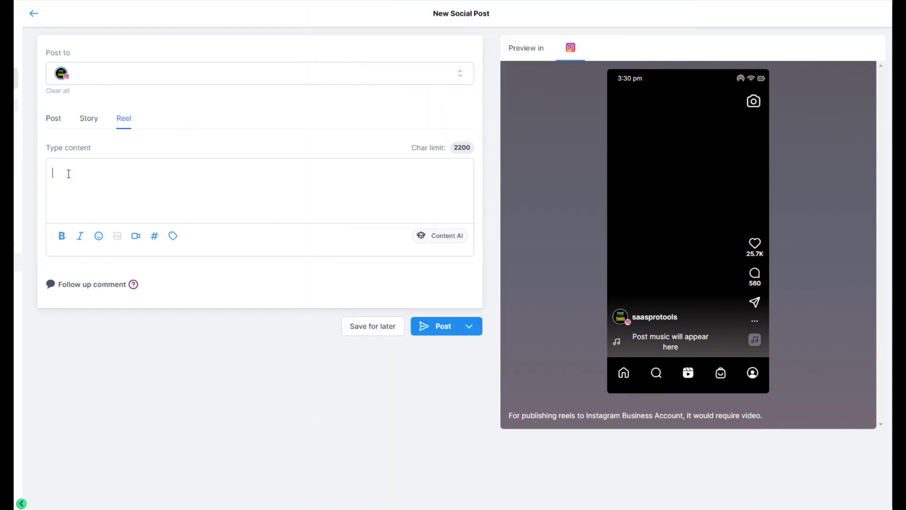
pyautogui.write('#')
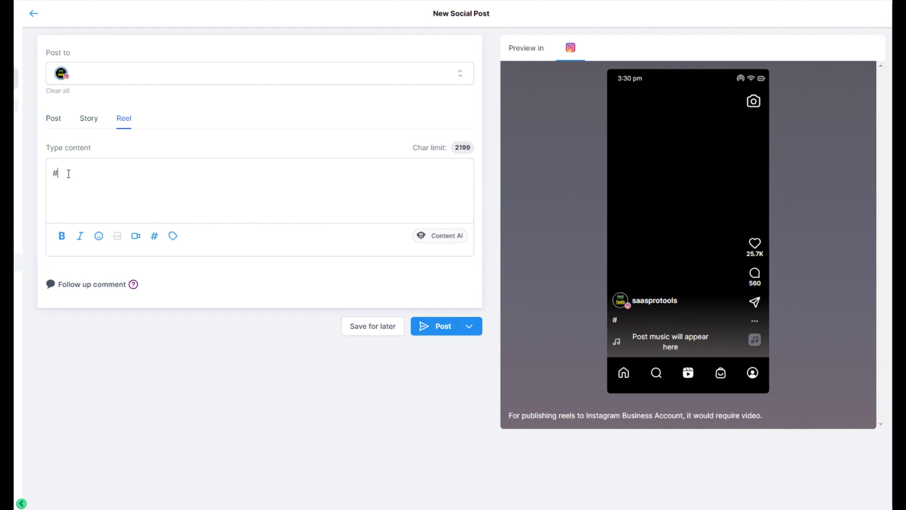
pyautogui.write('saasprotool')
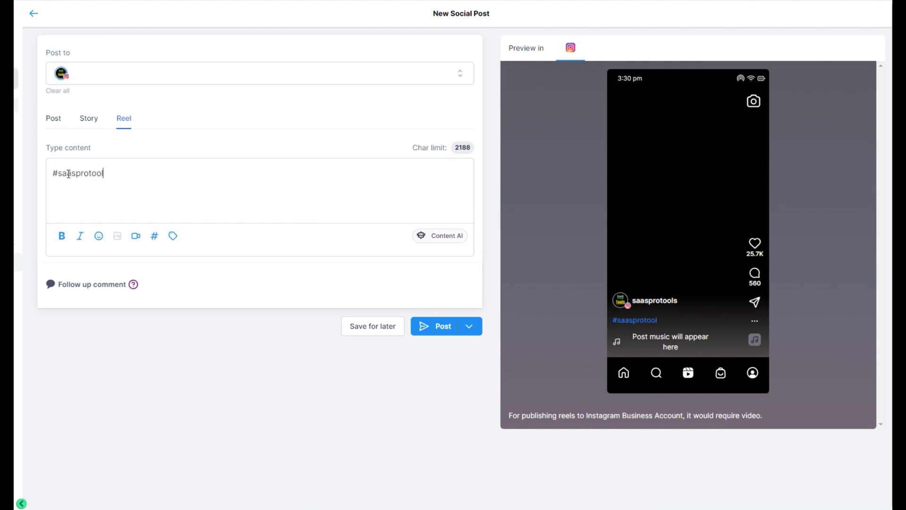
pyautogui.write('s')
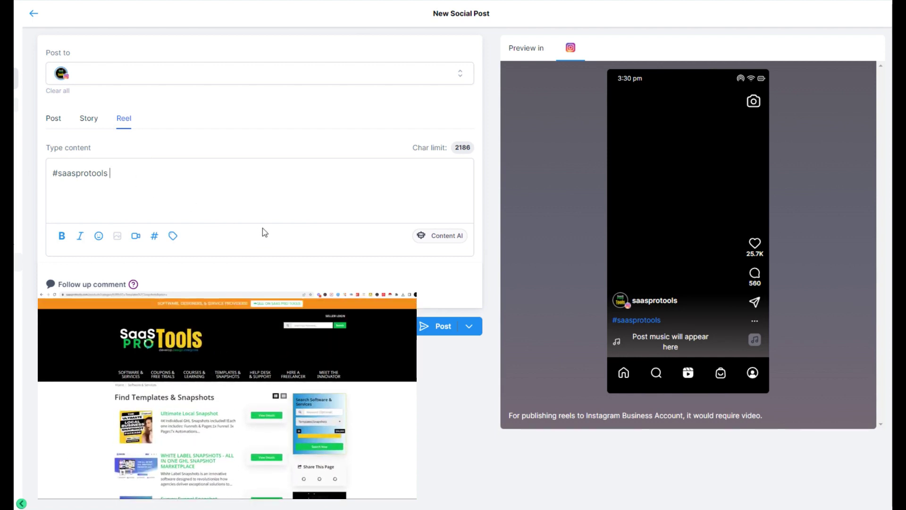
# In Content AI, enter title 'saas pro tools' and description 'saas pro tooools show off your saas service o pro'.
pyautogui.click(446, 243)
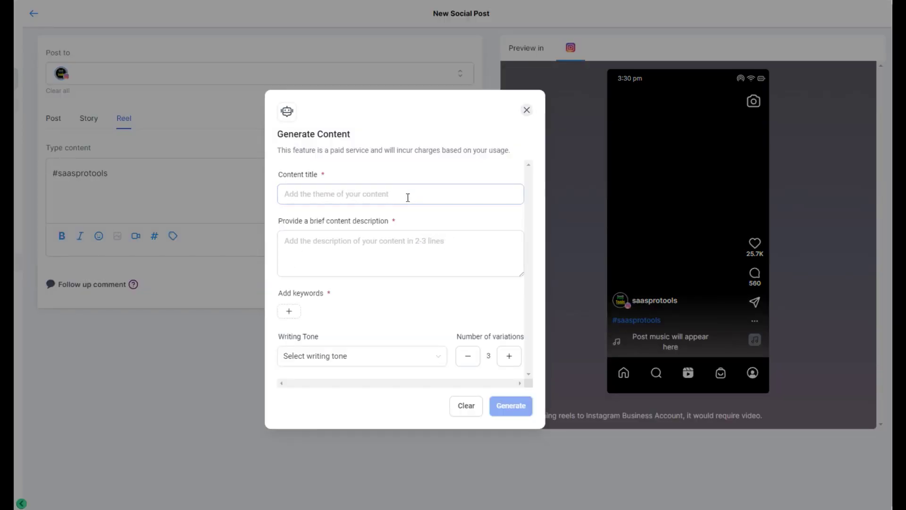
pyautogui.click(364, 193)
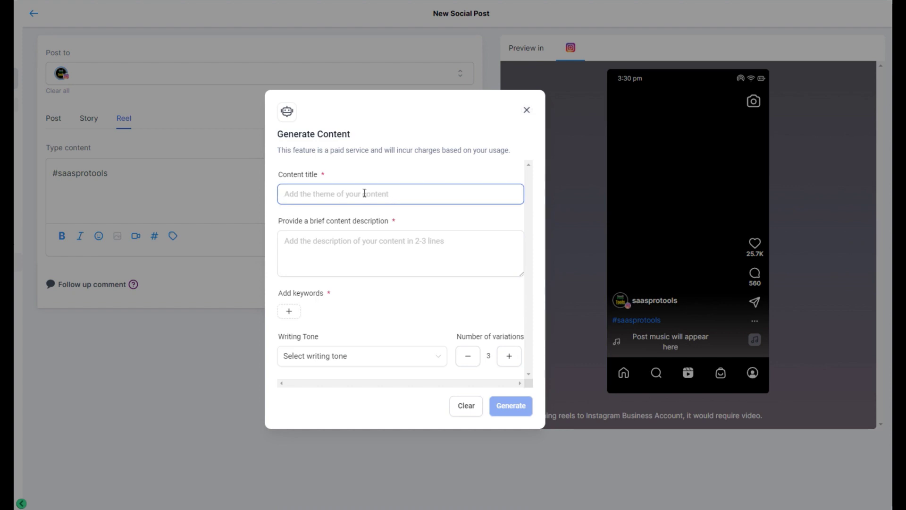
pyautogui.write('saas pro tools')
pyautogui.click(359, 241)
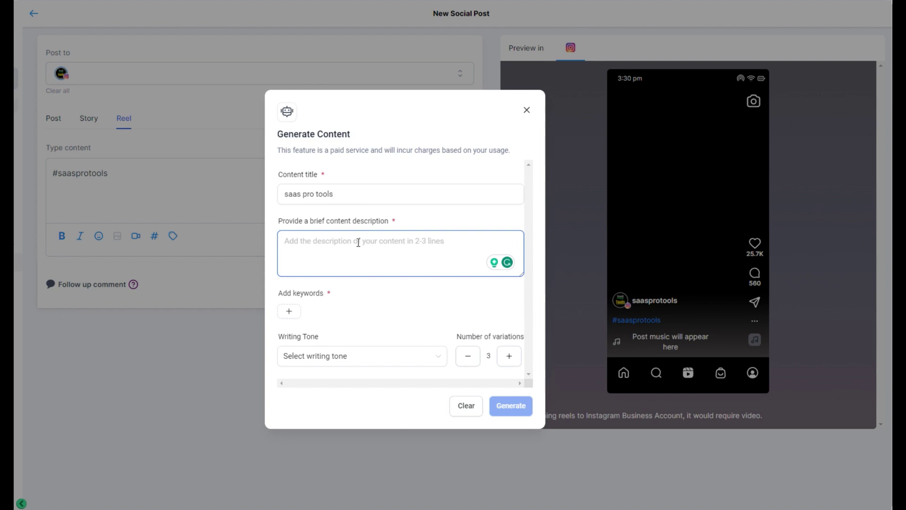
pyautogui.write('saas ')
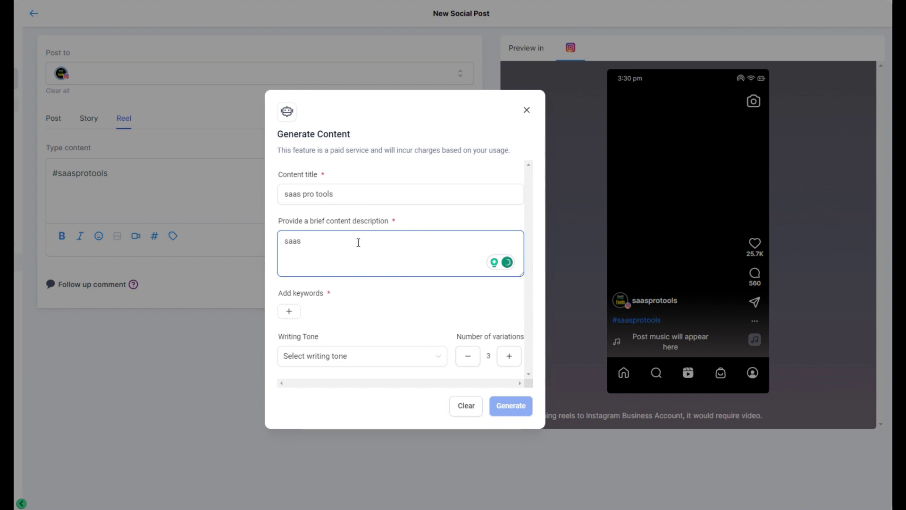
pyautogui.write('pro tooools show  off your saas service o products')
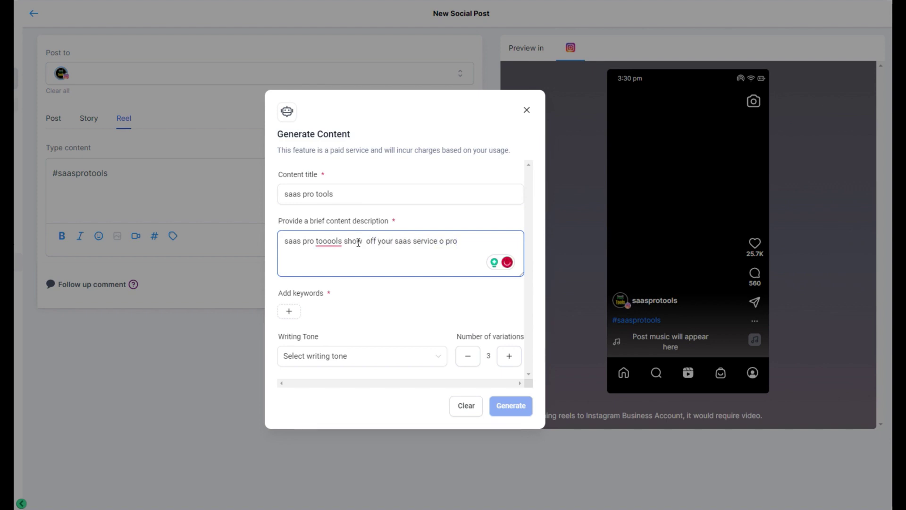
# Choose the Excited tone, add keyword 'saas pro', and generate caption variations.
pyautogui.click(333, 355)
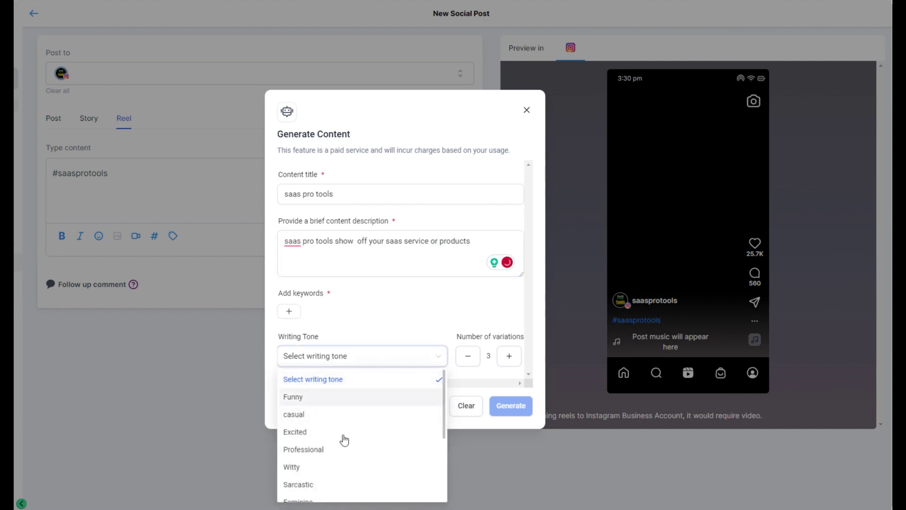
pyautogui.scroll(-2, 344, 440)
pyautogui.click(324, 379)
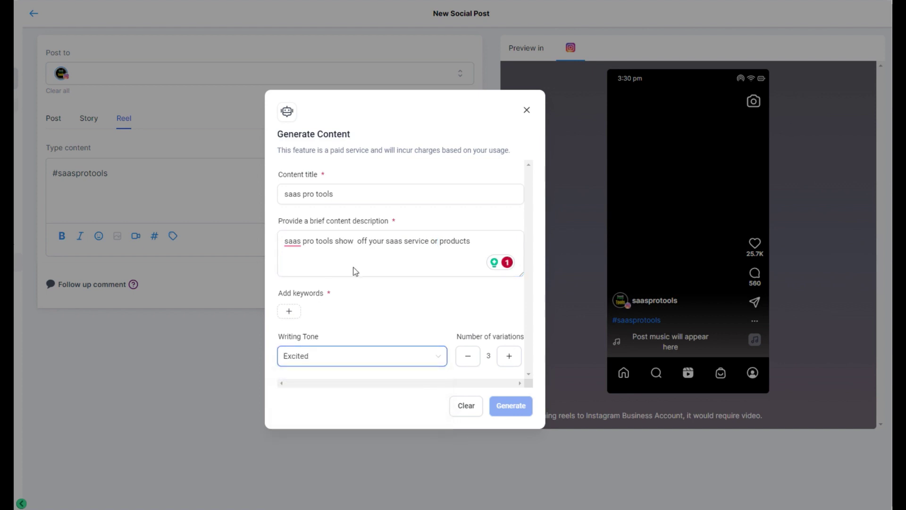
pyautogui.click(298, 318)
pyautogui.write('saa')
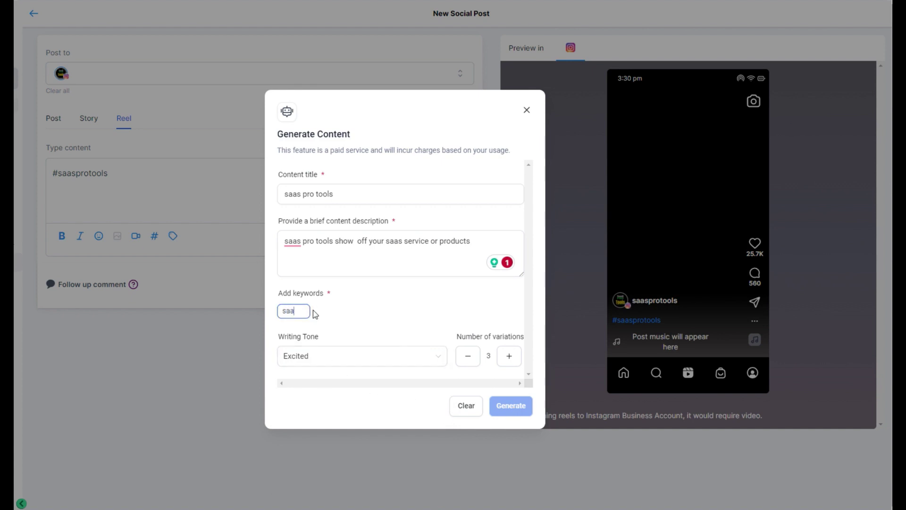
pyautogui.write('s pro')
pyautogui.press('Return')
pyautogui.click(518, 407)
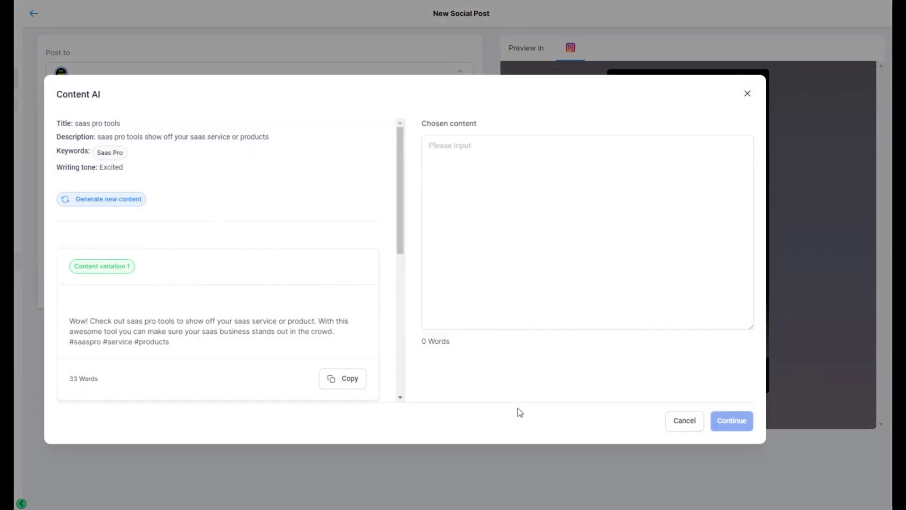
# Copy Content variation 1 ('Wow! Check out saas pro tools…') into the caption after the hashtag.
pyautogui.scroll(-2, 175, 280)
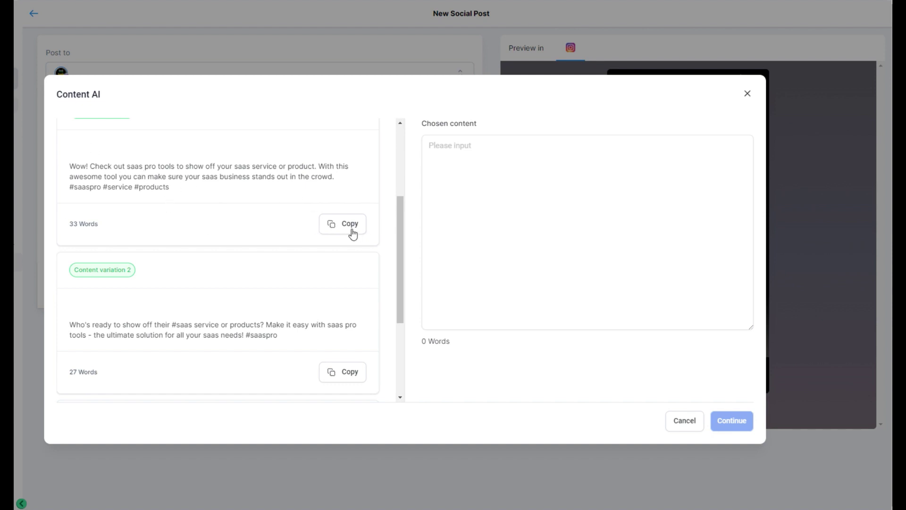
pyautogui.scroll(-3, 239, 284)
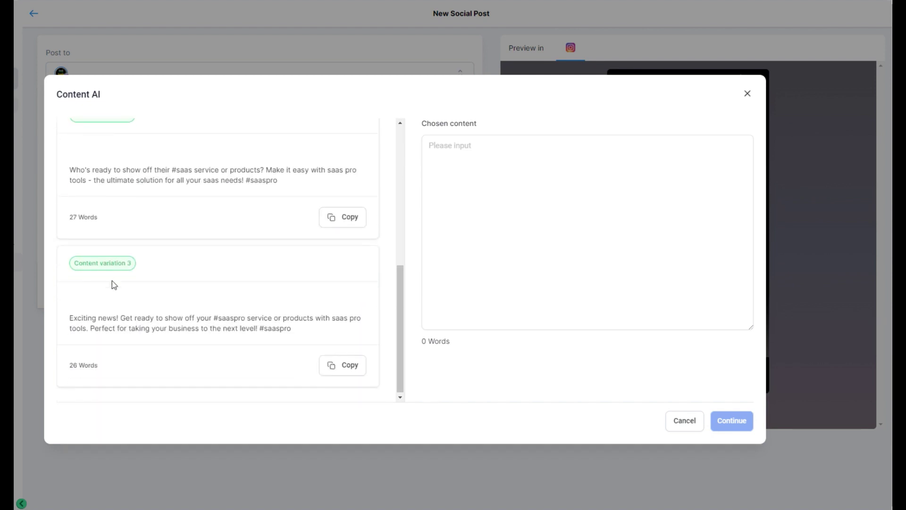
pyautogui.scroll(4, 263, 285)
pyautogui.click(348, 275)
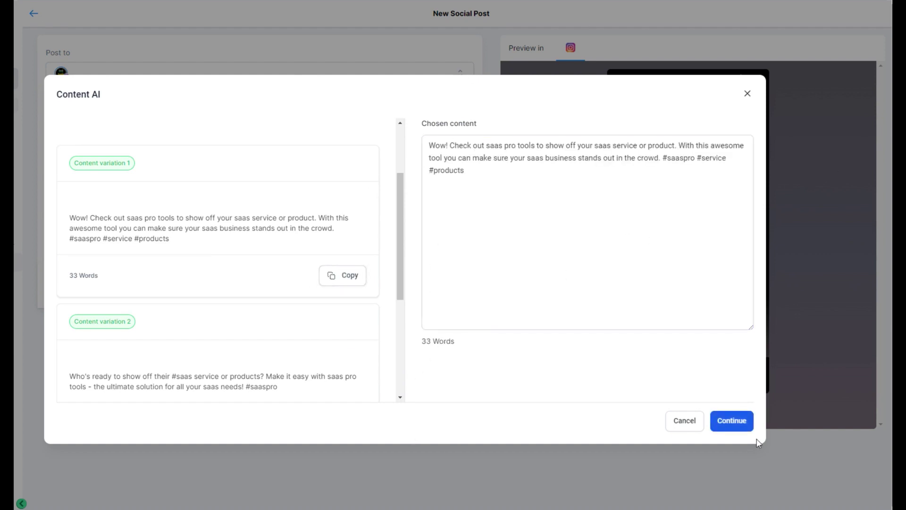
pyautogui.click(737, 424)
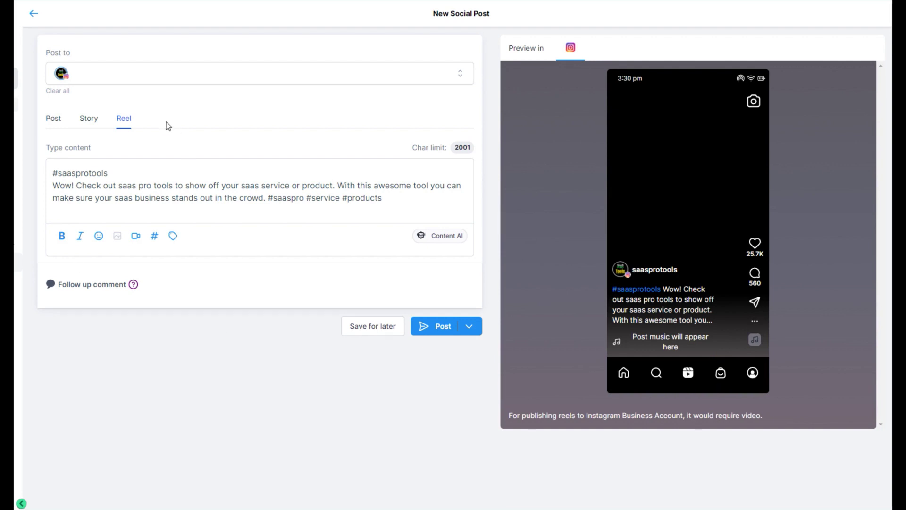
# Attach the newest SAAS PRO video from the INSTAGRAM - REELS media folder.
pyautogui.click(136, 236)
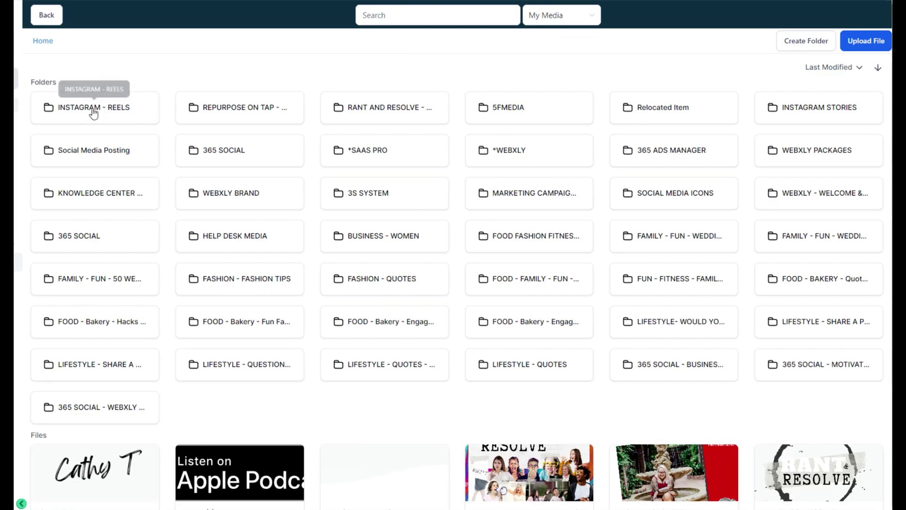
pyautogui.click(117, 112)
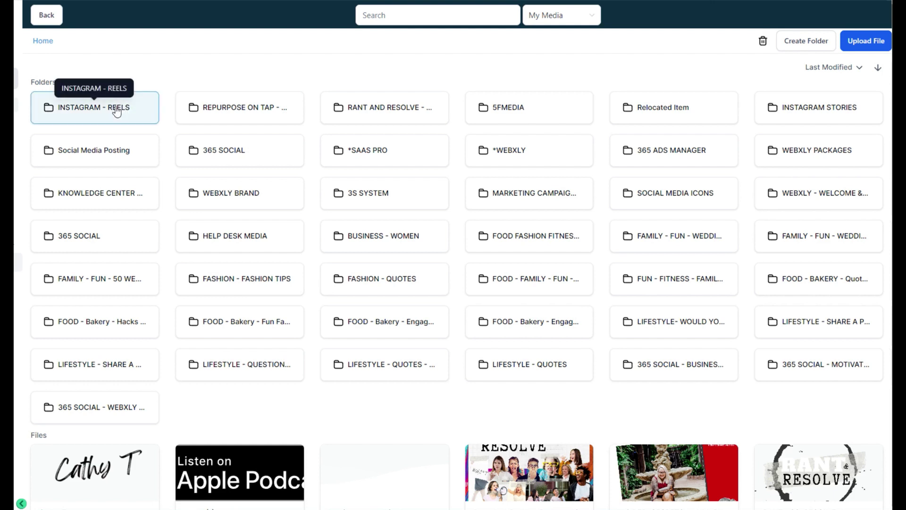
pyautogui.doubleClick(117, 111)
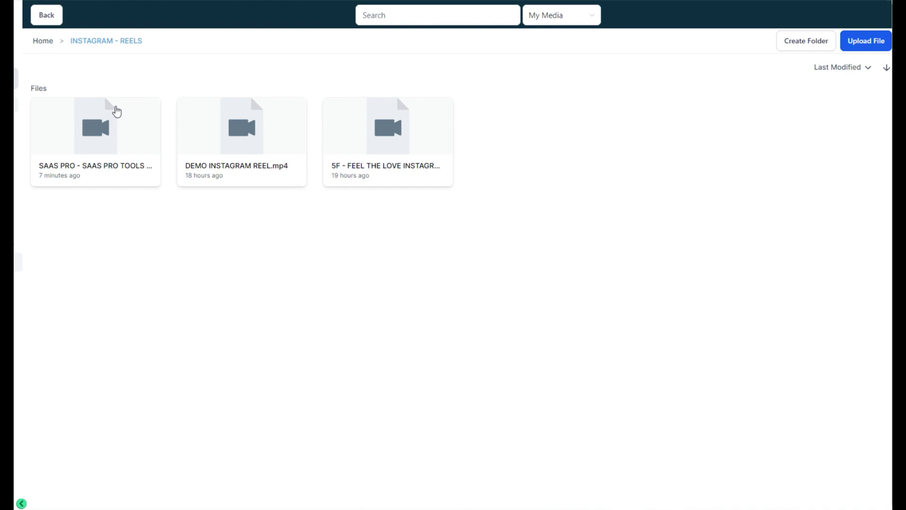
pyautogui.doubleClick(117, 111)
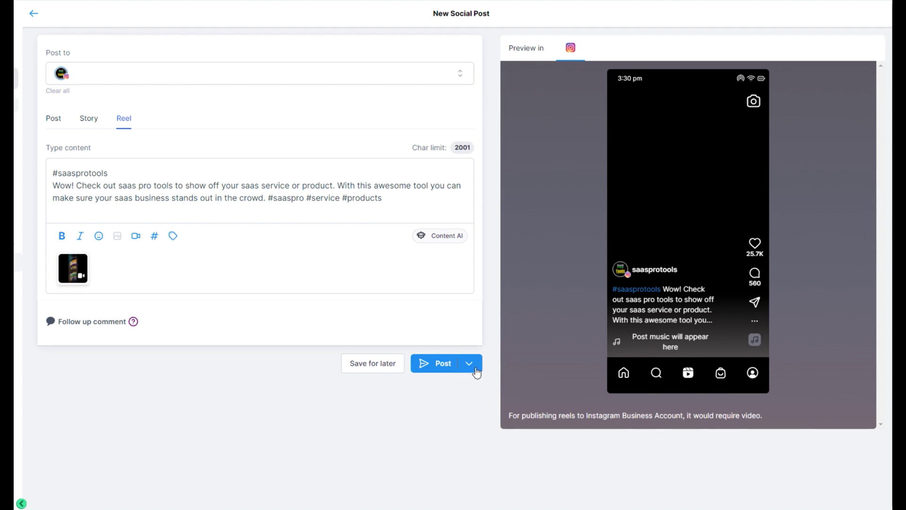
# Set the reel's cover thumbnail to the third video frame and save the change.
pyautogui.click(69, 276)
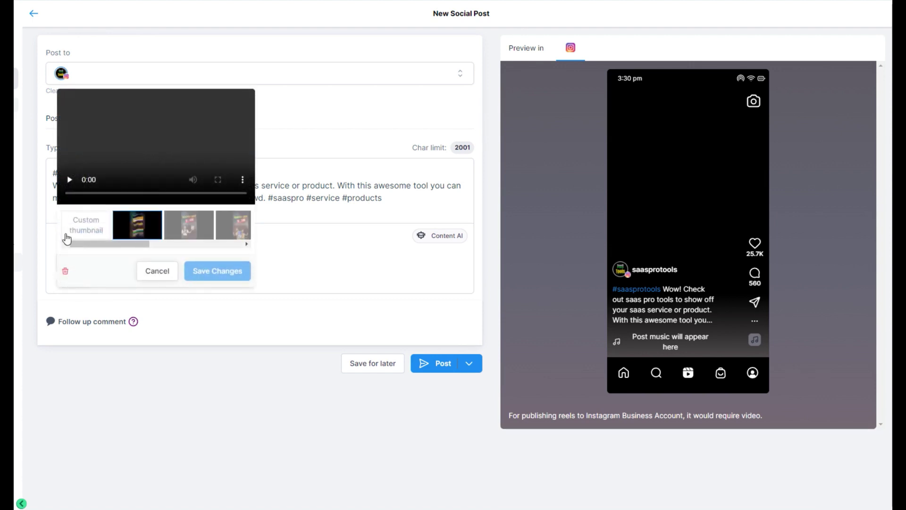
pyautogui.click(94, 231)
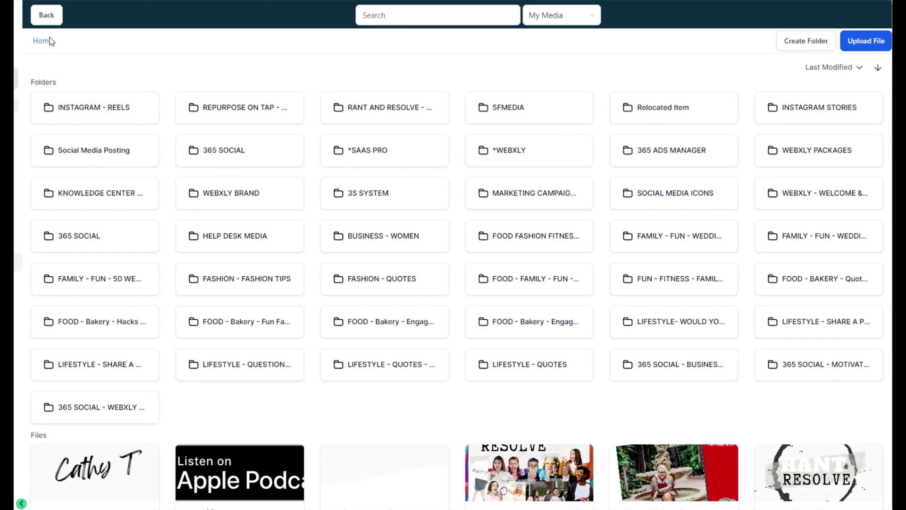
pyautogui.click(45, 15)
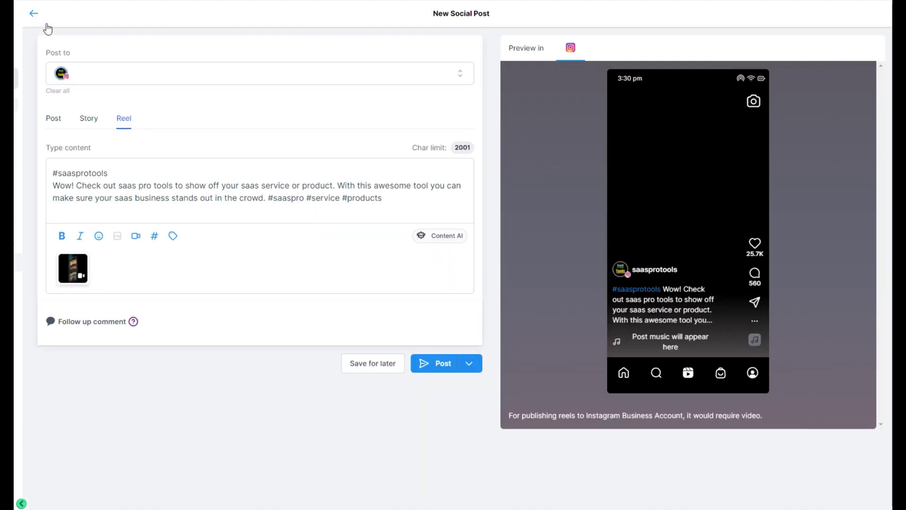
pyautogui.click(72, 274)
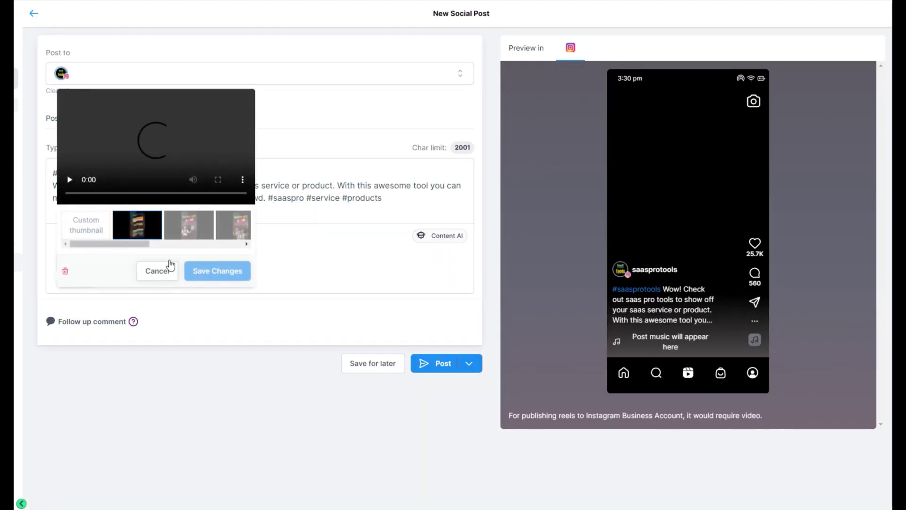
pyautogui.moveTo(143, 244); pyautogui.dragTo(202, 251)
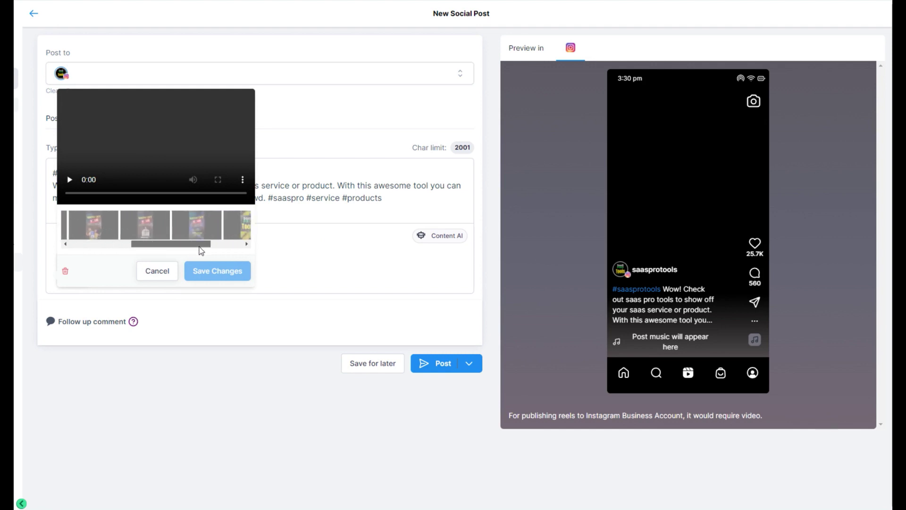
pyautogui.click(204, 225)
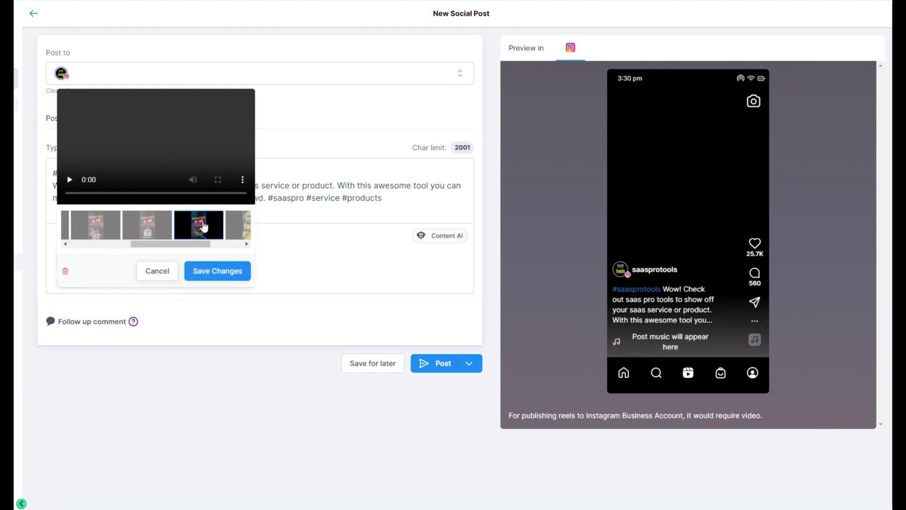
pyautogui.click(212, 273)
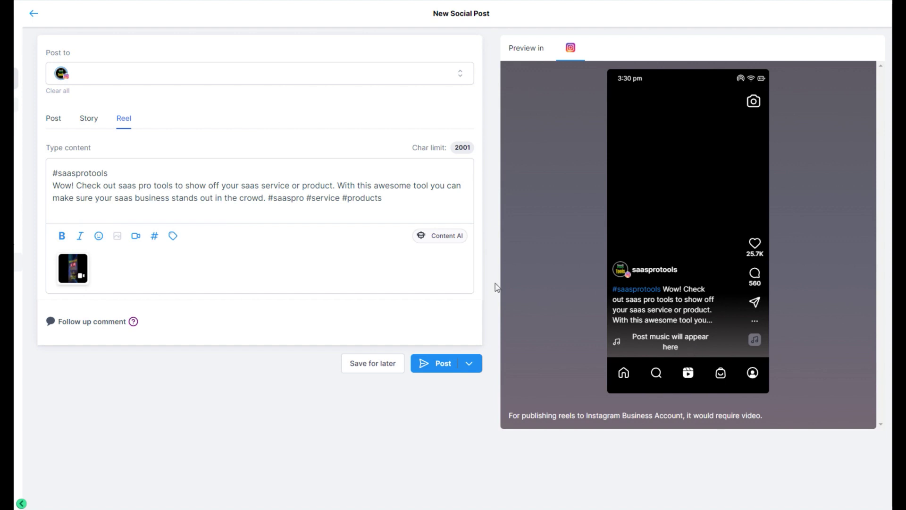
pyautogui.click(470, 364)
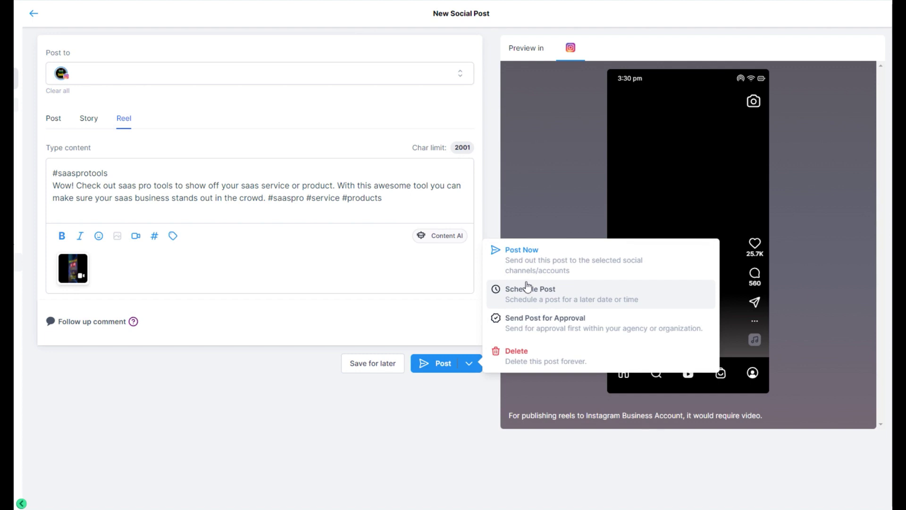
# Post the reel now, then follow it from Recent Posts to the Instagram profile.
pyautogui.click(545, 258)
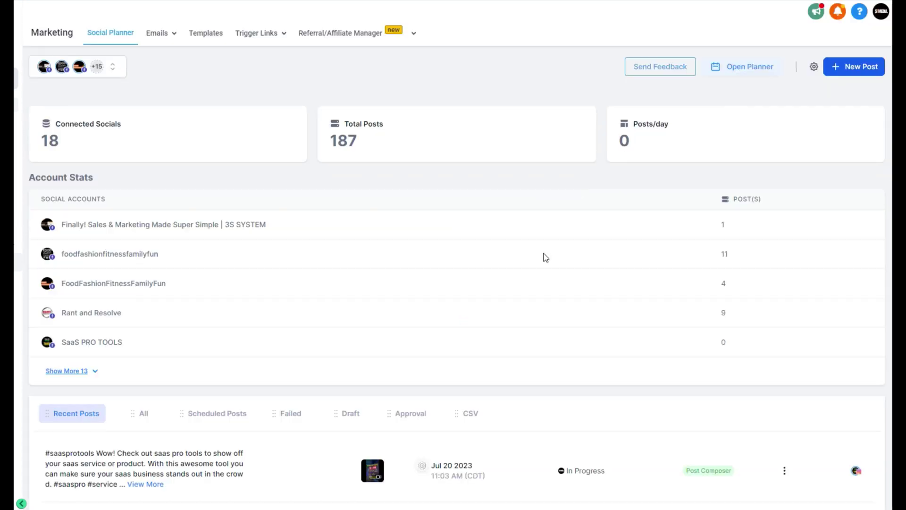
pyautogui.scroll(-5, 419, 273)
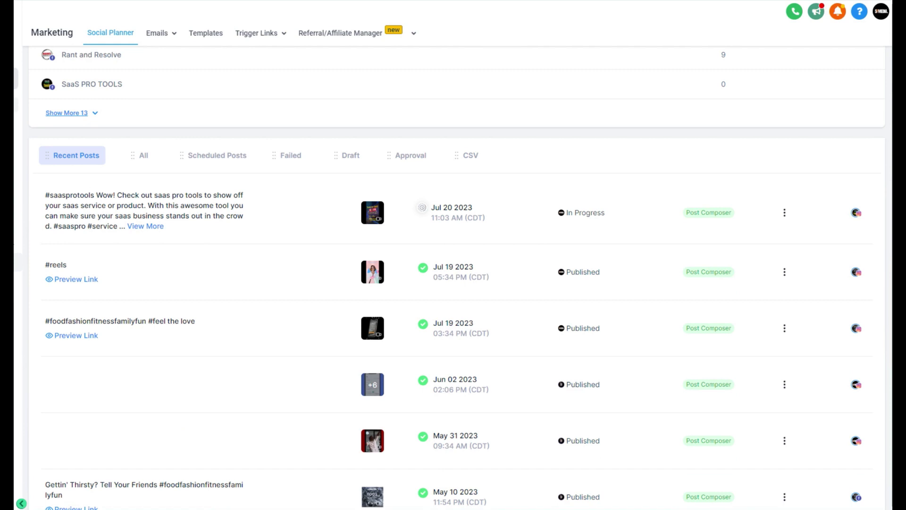
pyautogui.click(506, 268)
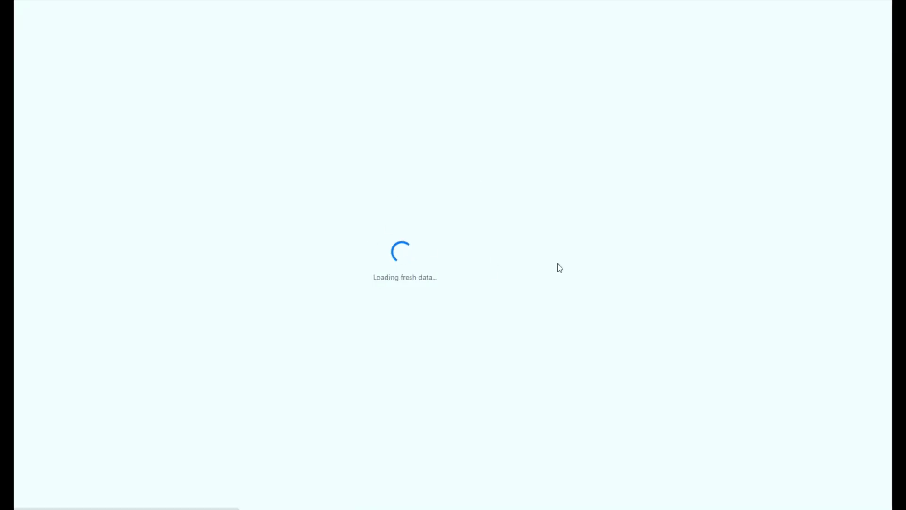
# View the saasprotools profile's posts grid, with the new reel listed first.
pyautogui.scroll(-5, 539, 355)
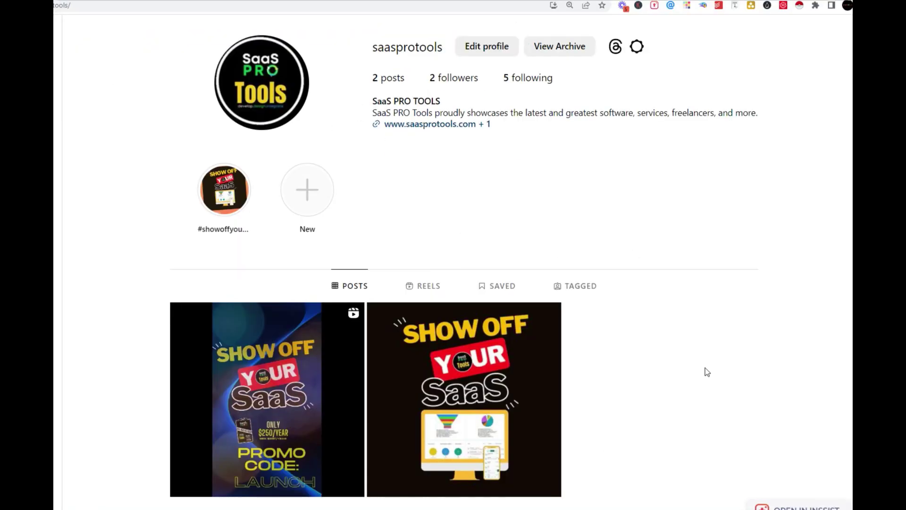
# Open the new reel from the REELS tab to check its AI caption, then close it.
pyautogui.scroll(-2, 706, 370)
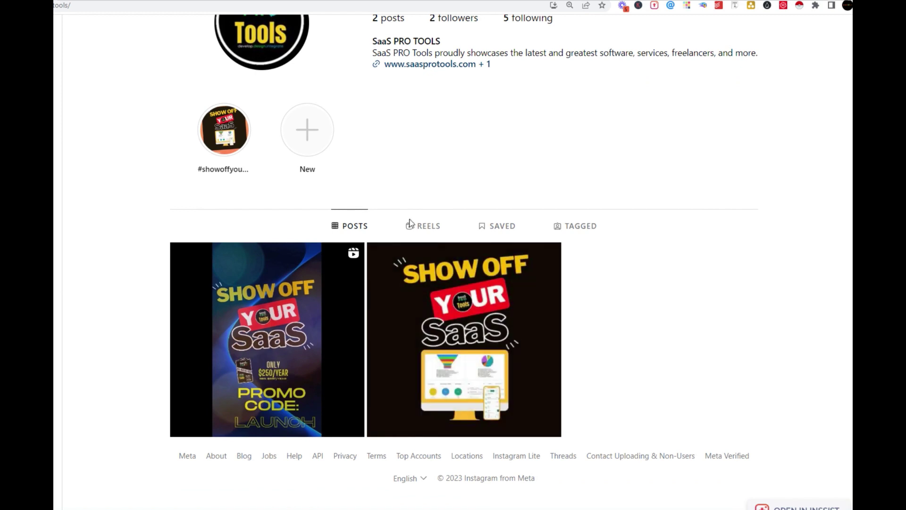
pyautogui.scroll(2, 432, 289)
pyautogui.click(433, 287)
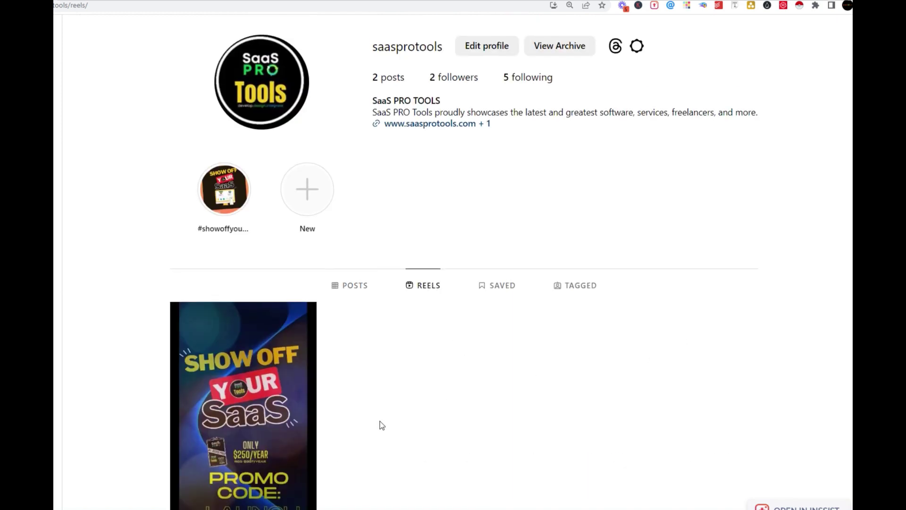
pyautogui.scroll(-2, 383, 425)
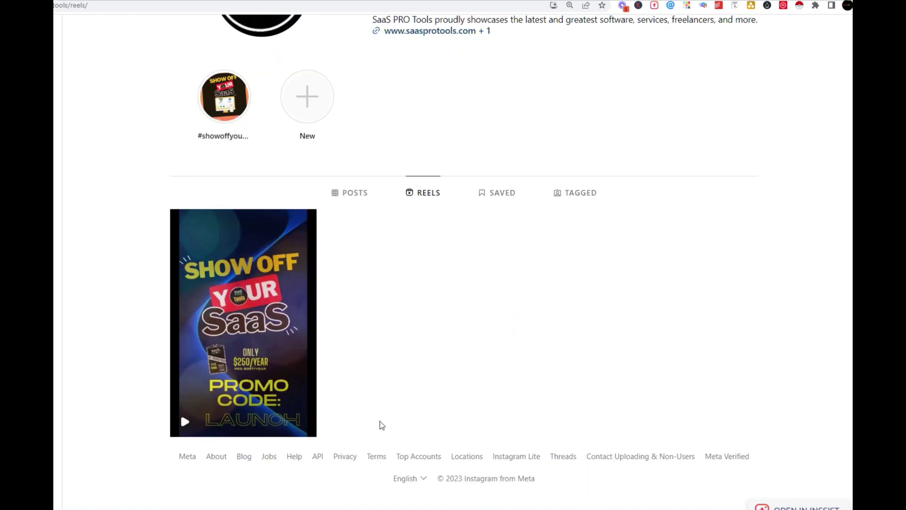
pyautogui.scroll(2, 382, 424)
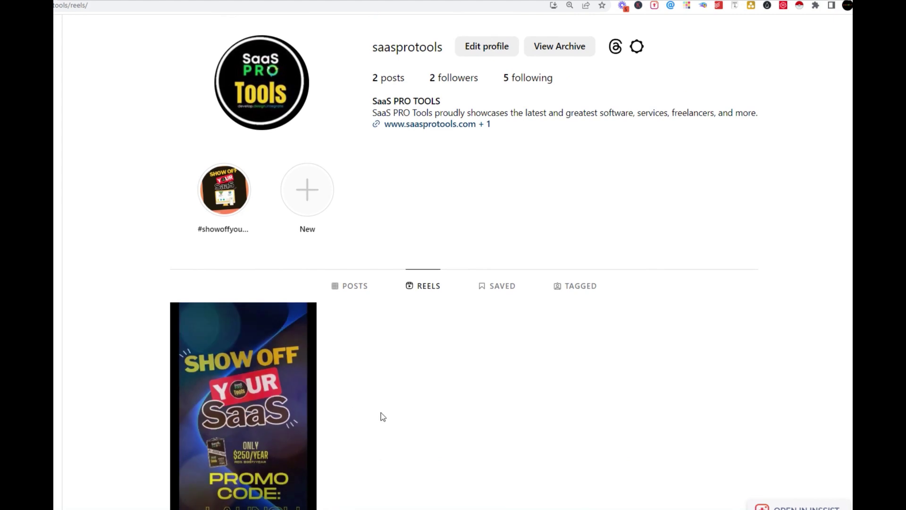
pyautogui.scroll(-2, 235, 330)
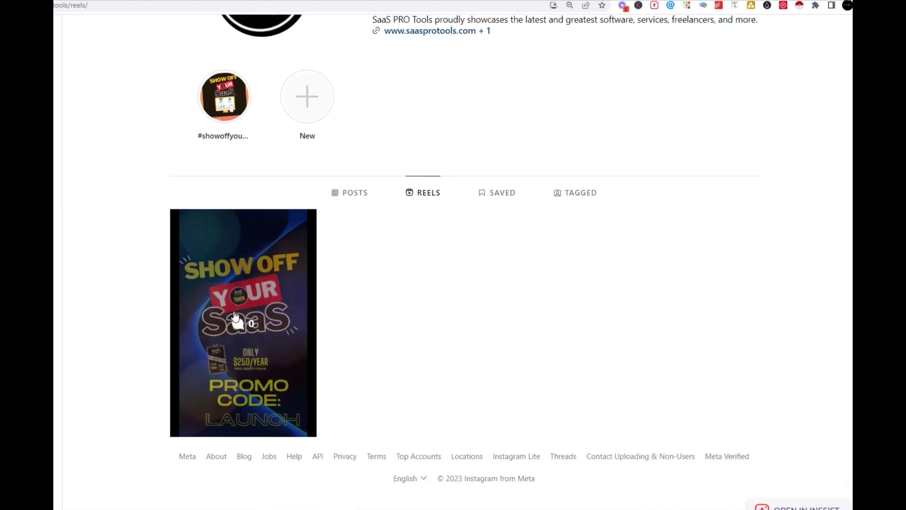
pyautogui.click(228, 368)
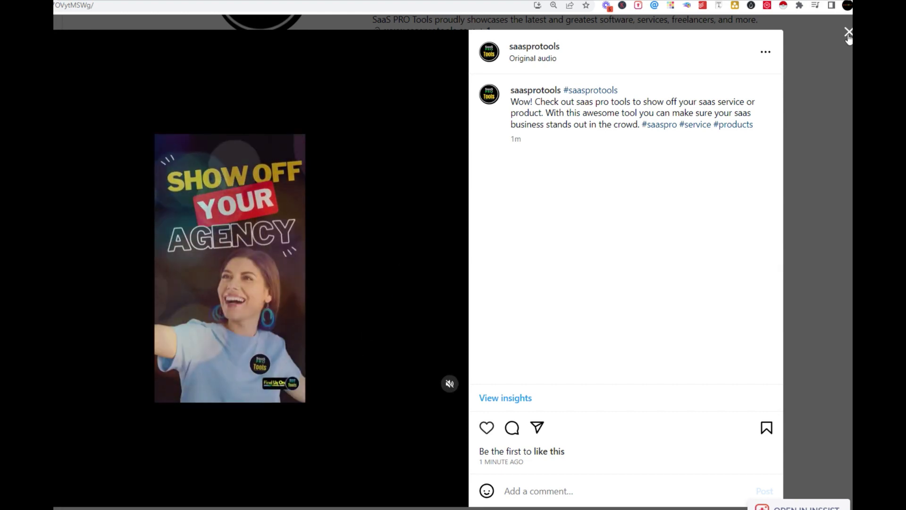
pyautogui.click(848, 33)
# Switch to POSTS and back to REELS, showing the single SHOW OFF YOUR SaaS reel.
pyautogui.scroll(2, 416, 215)
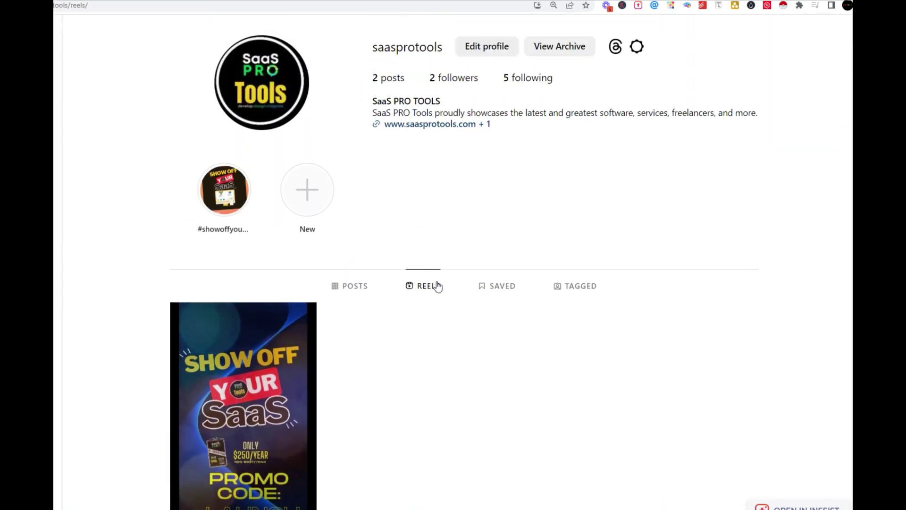
pyautogui.scroll(-2, 353, 372)
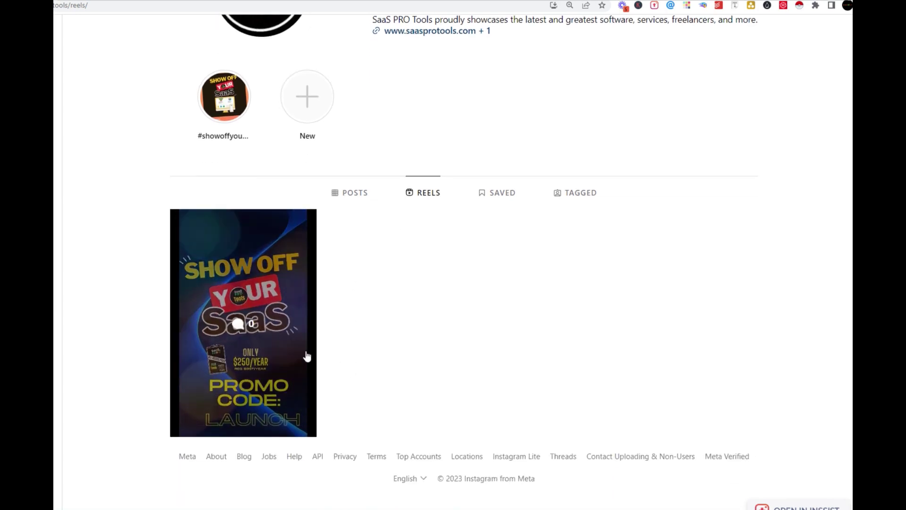
pyautogui.scroll(2, 582, 387)
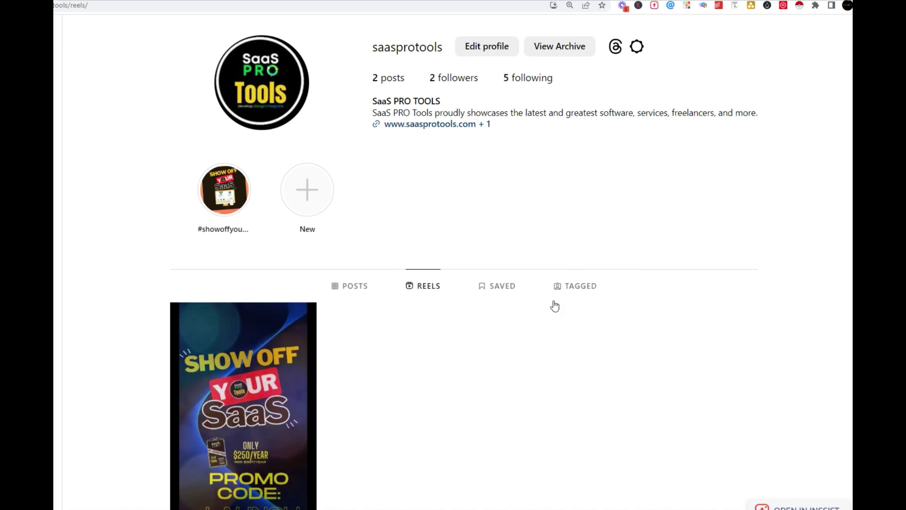
pyautogui.click(341, 285)
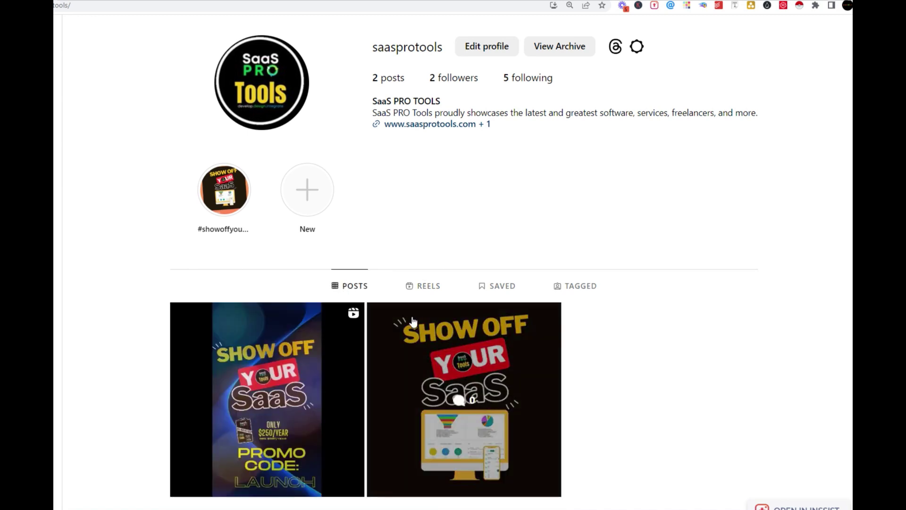
pyautogui.click(432, 292)
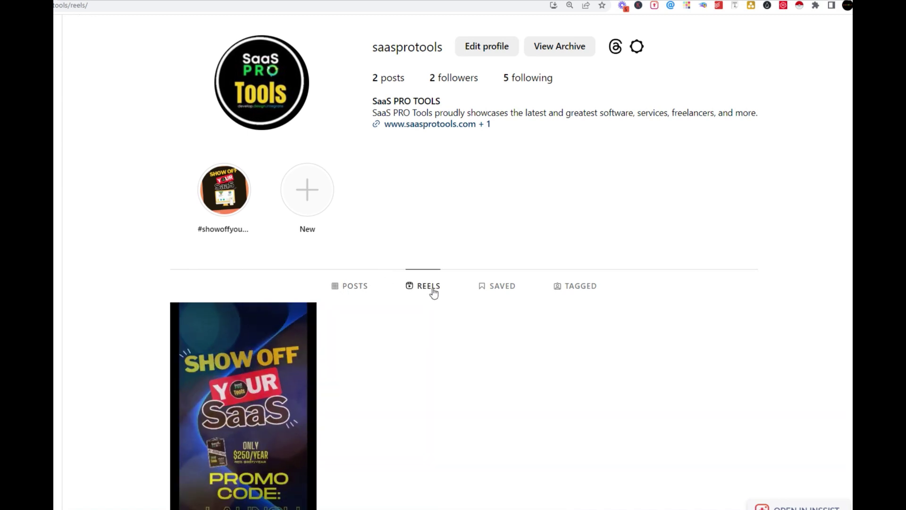